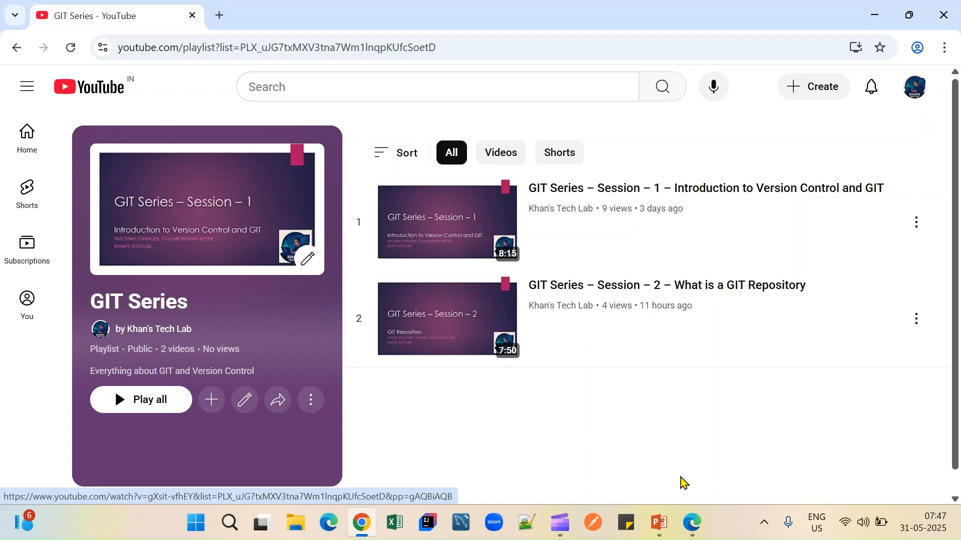
# Switch to the PowerPoint presentation and review the GIT Repository, Local Vs Remote and GIT Workflow slides in slide show
pyautogui.click(663, 522)
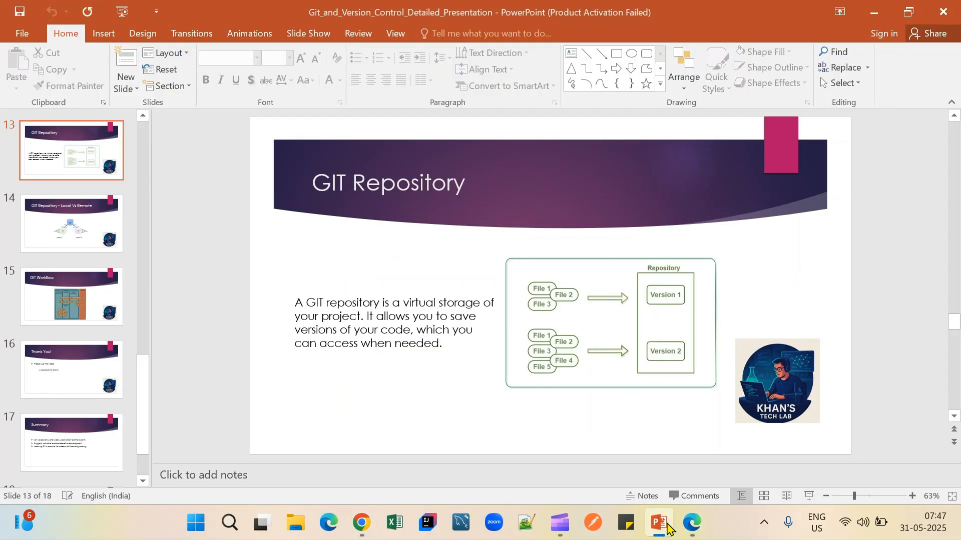
pyautogui.hotkey('shift', 'F5')
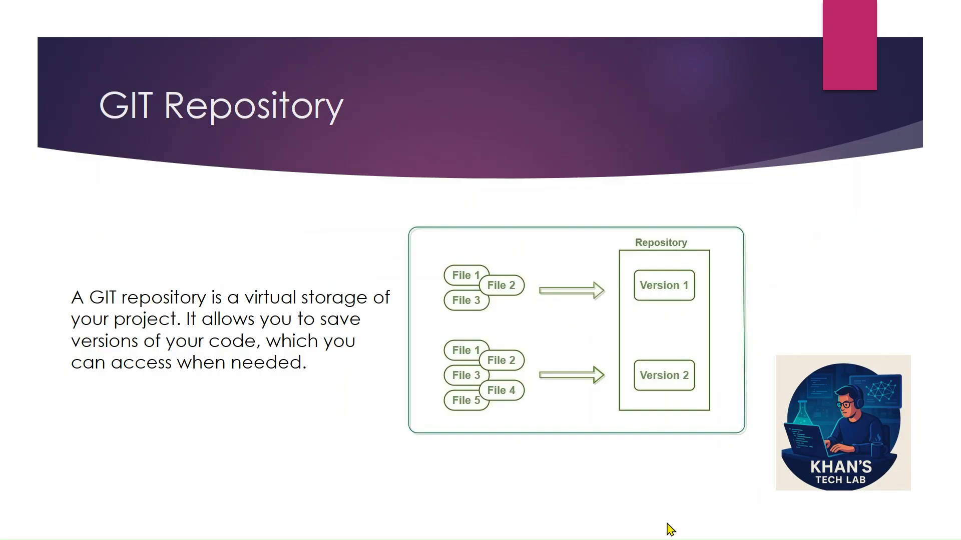
pyautogui.press('Right')
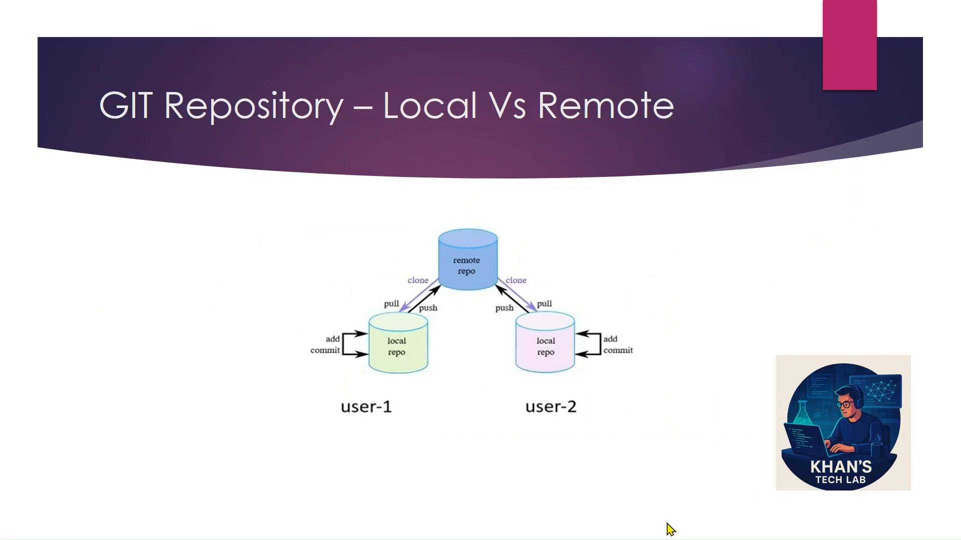
pyautogui.press('Right')
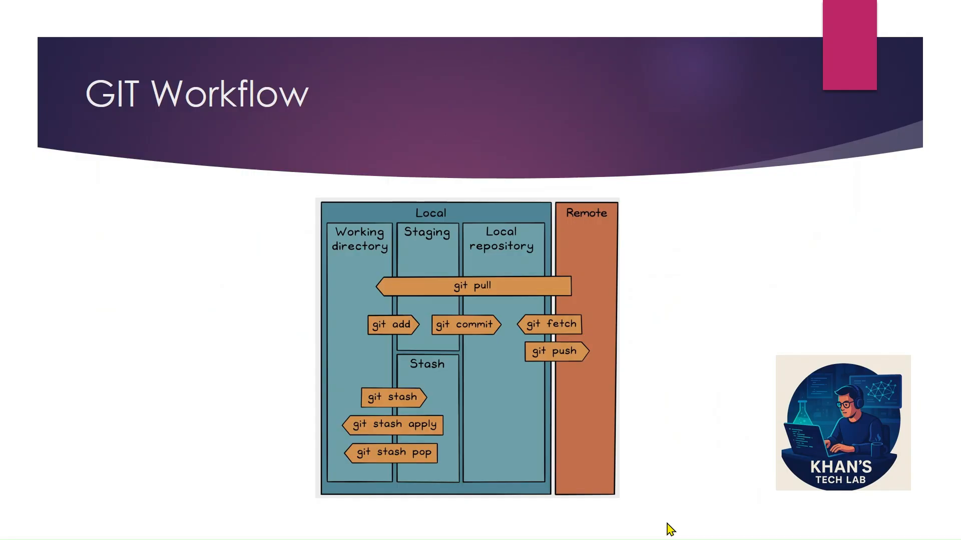
pyautogui.press('Left')
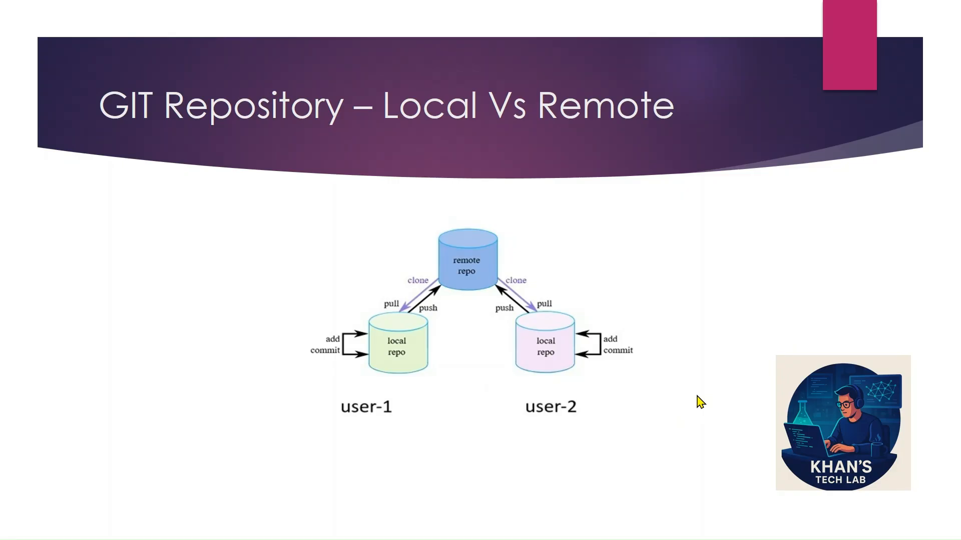
# Switch to Chrome and search Google for "git download" in a new tab
pyautogui.hotkey('alt', 'Tab')
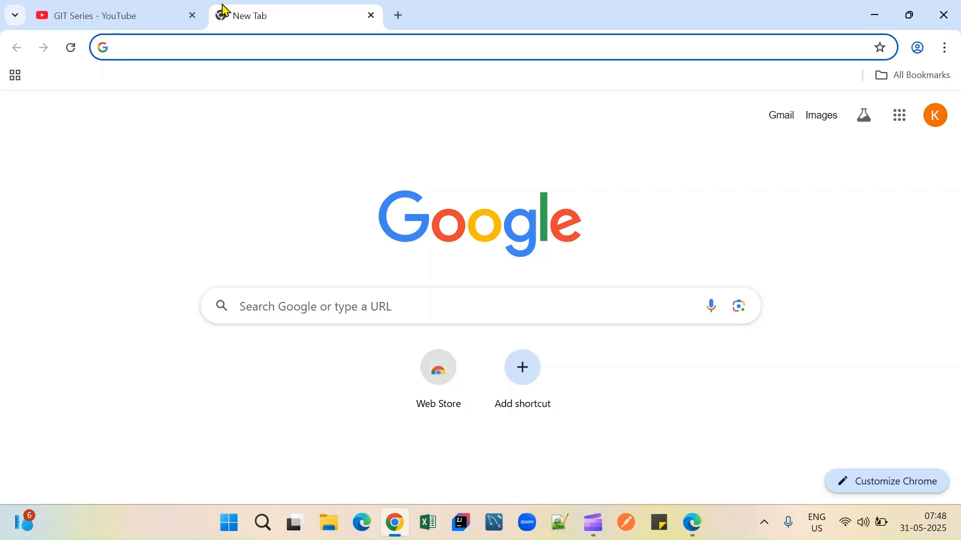
pyautogui.write('git')
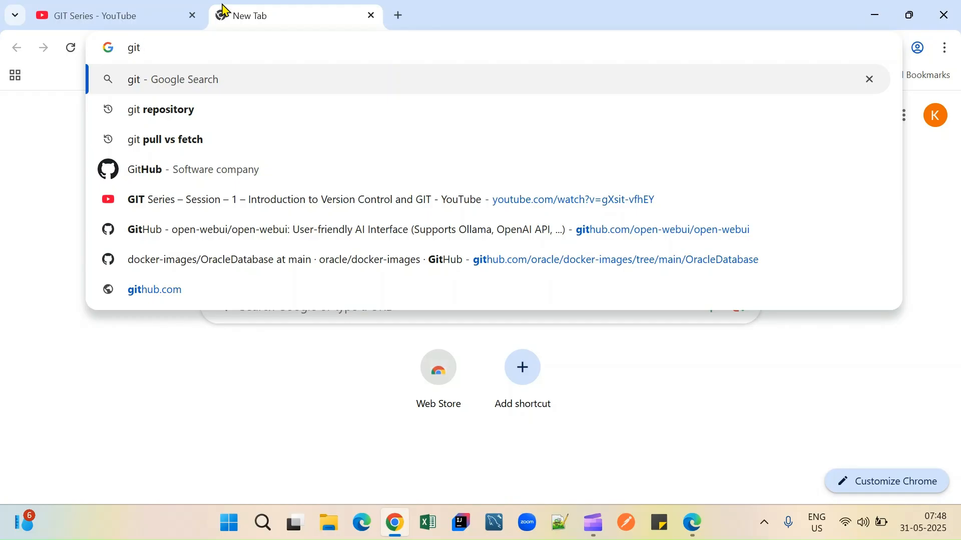
pyautogui.write(' download')
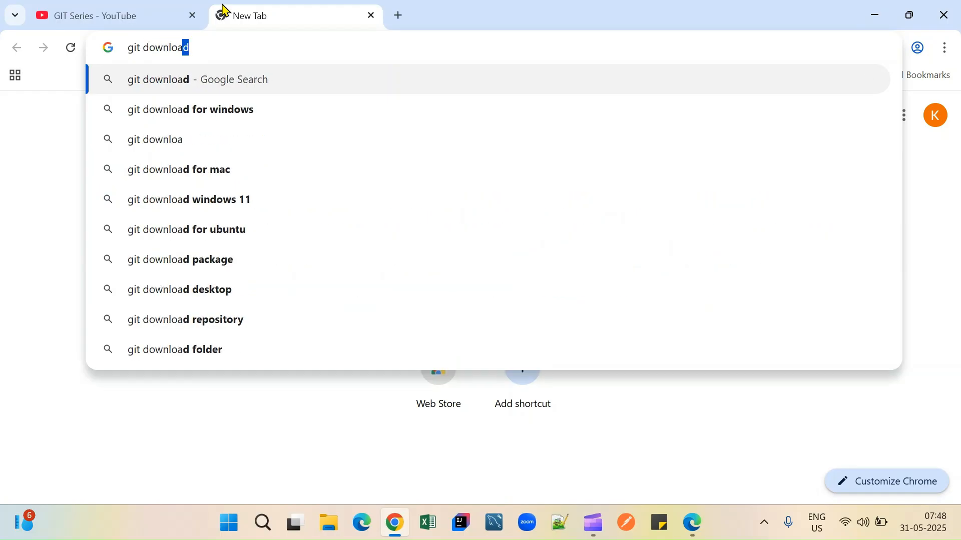
pyautogui.press('Return')
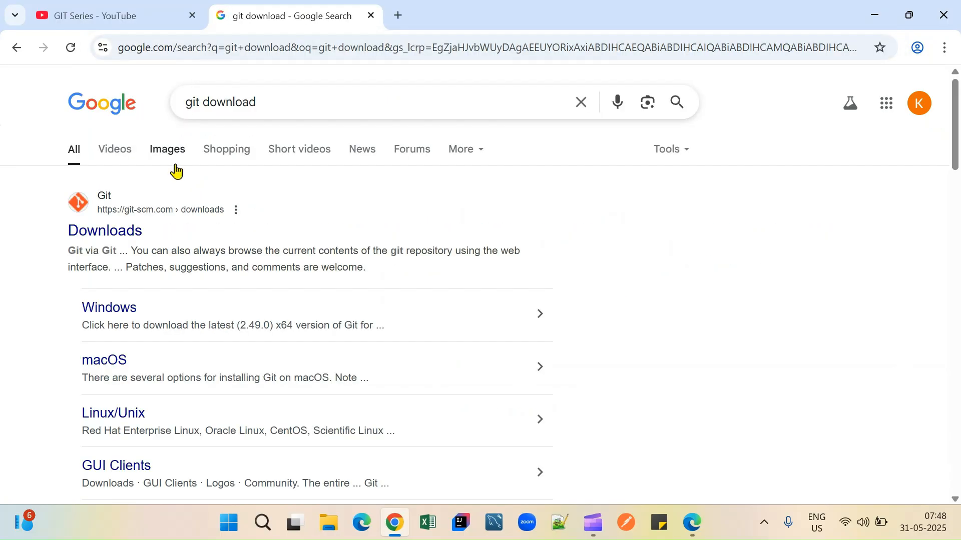
# Open Git's official Downloads page and download the latest x64 version of Git for Windows
pyautogui.click(126, 232)
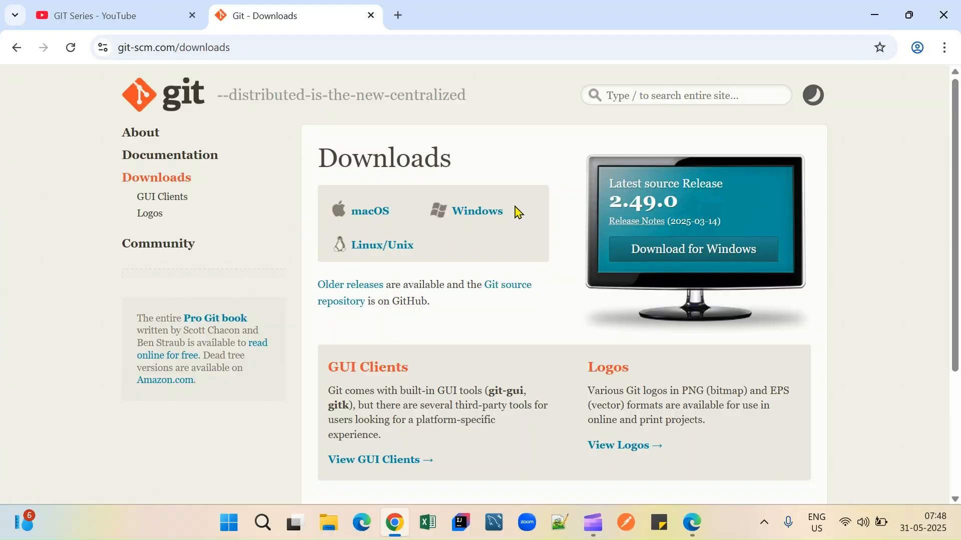
pyautogui.click(469, 215)
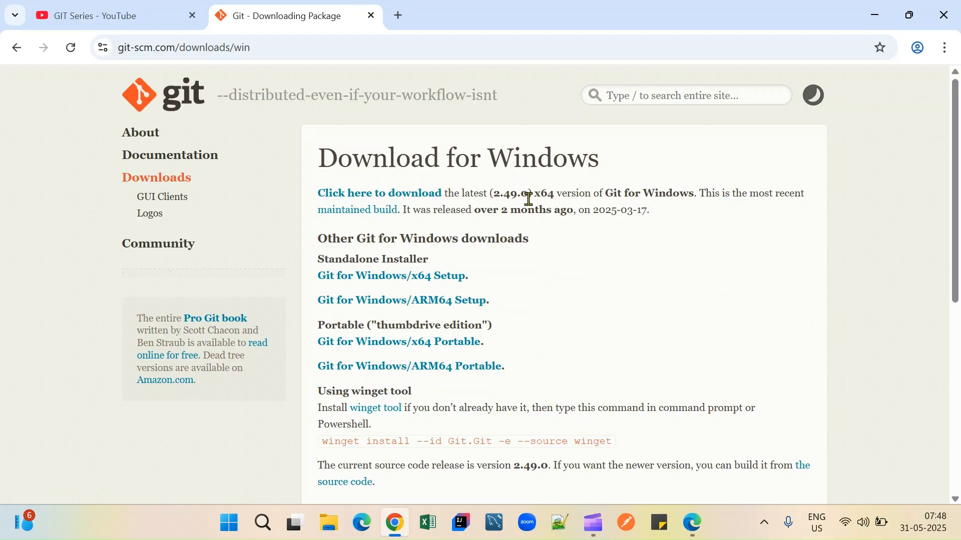
pyautogui.moveTo(495, 197); pyautogui.dragTo(556, 192)
pyautogui.click(410, 200)
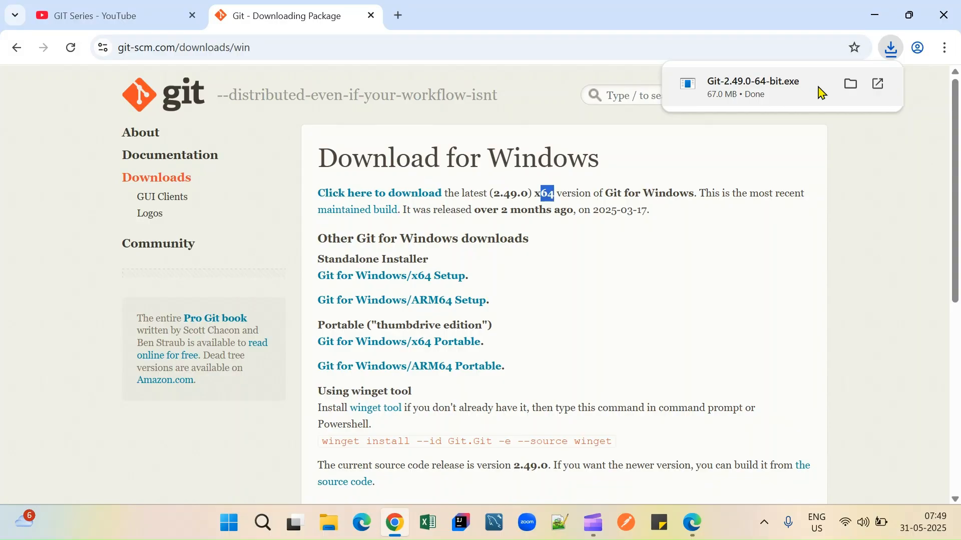
# Run the downloaded Git-2.49.0-64-bit installer from its folder, read through the GNU General Public License and continue
pyautogui.click(851, 84)
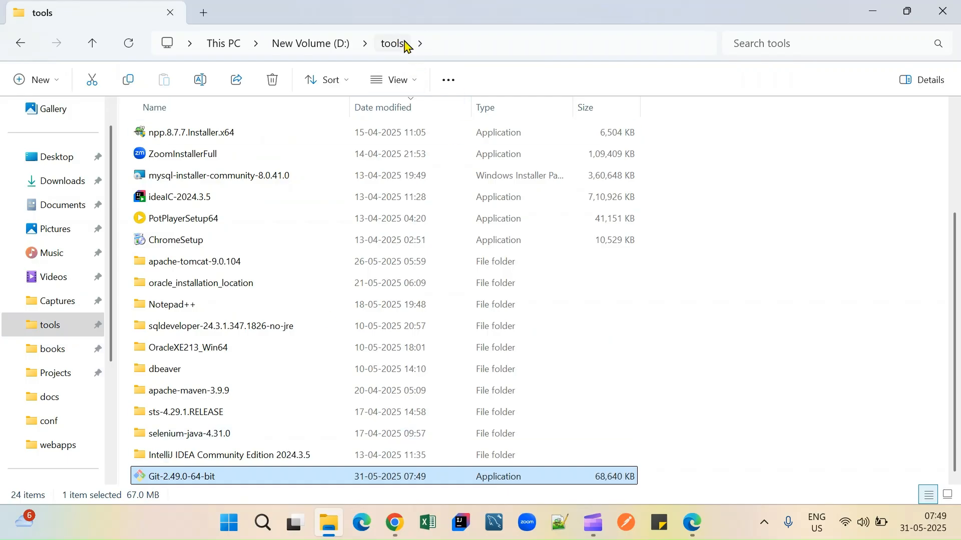
pyautogui.doubleClick(176, 478)
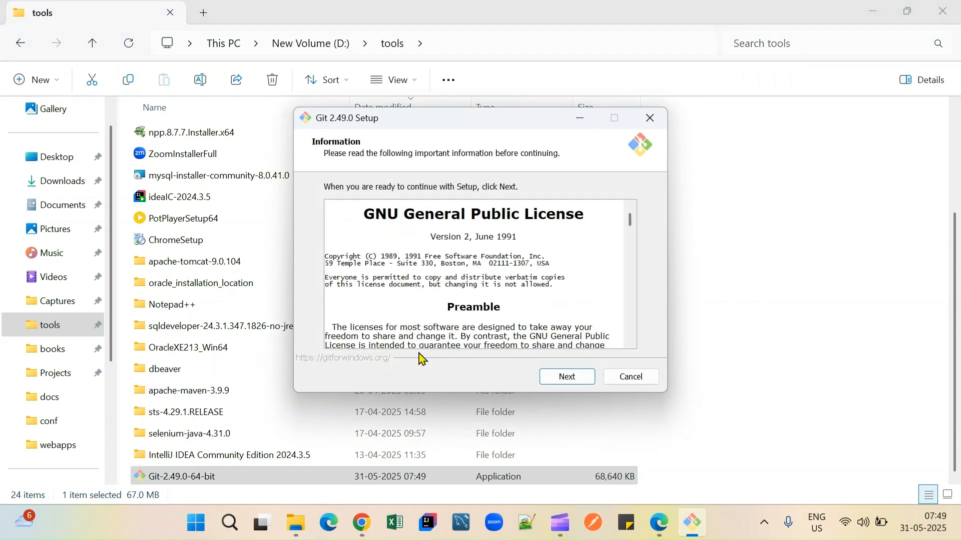
pyautogui.scroll(-12, 475, 303)
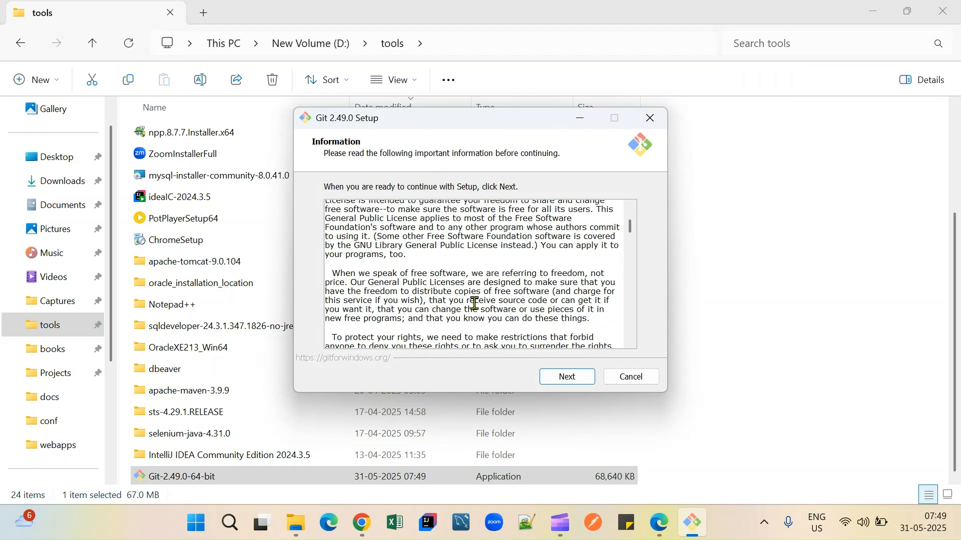
pyautogui.scroll(-15, 474, 302)
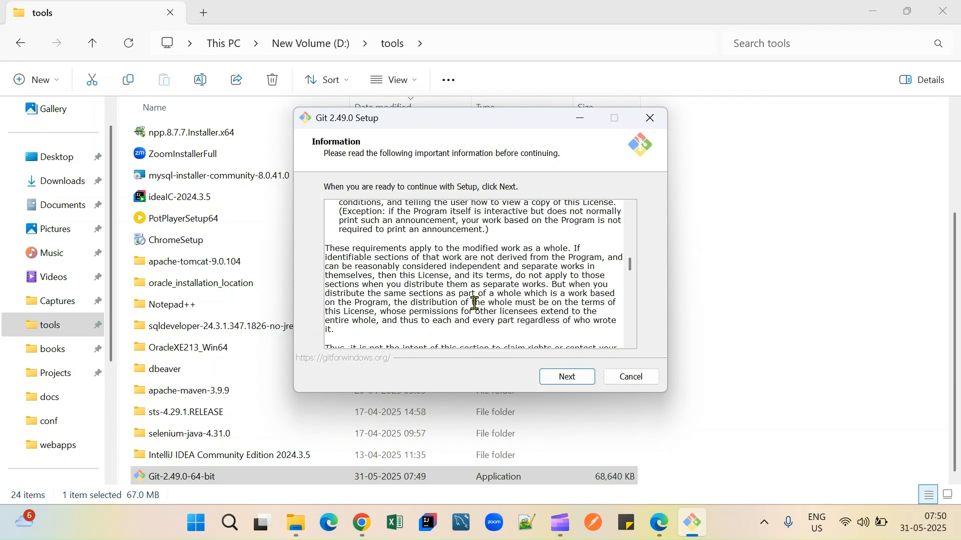
pyautogui.scroll(-15, 474, 303)
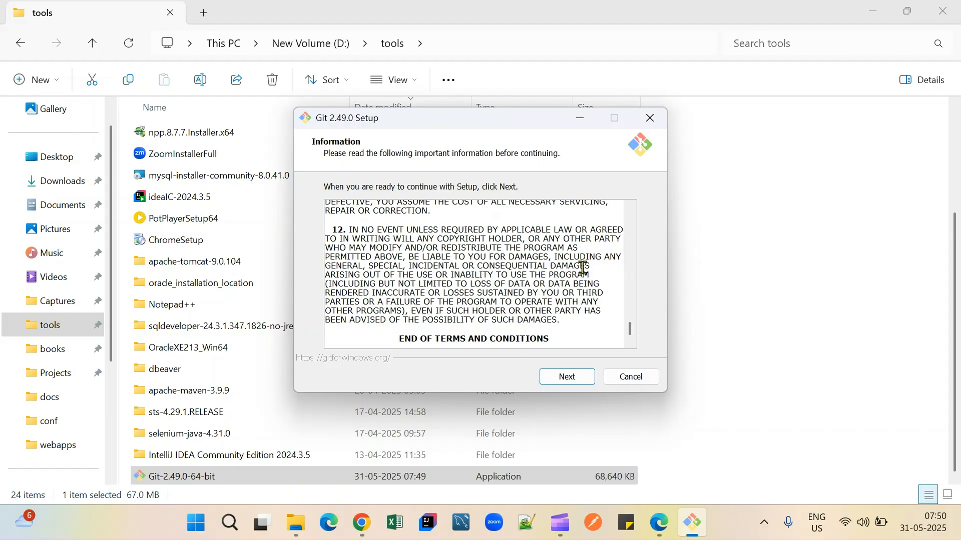
pyautogui.click(570, 379)
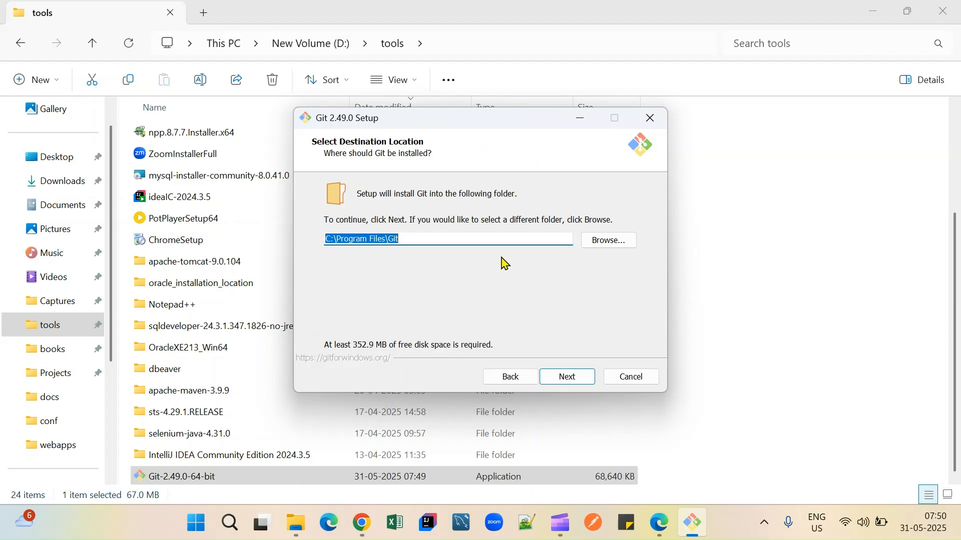
# Set the Git installation destination to D:\tools\Git by choosing the tools folder on drive D, and continue to the components
pyautogui.click(622, 241)
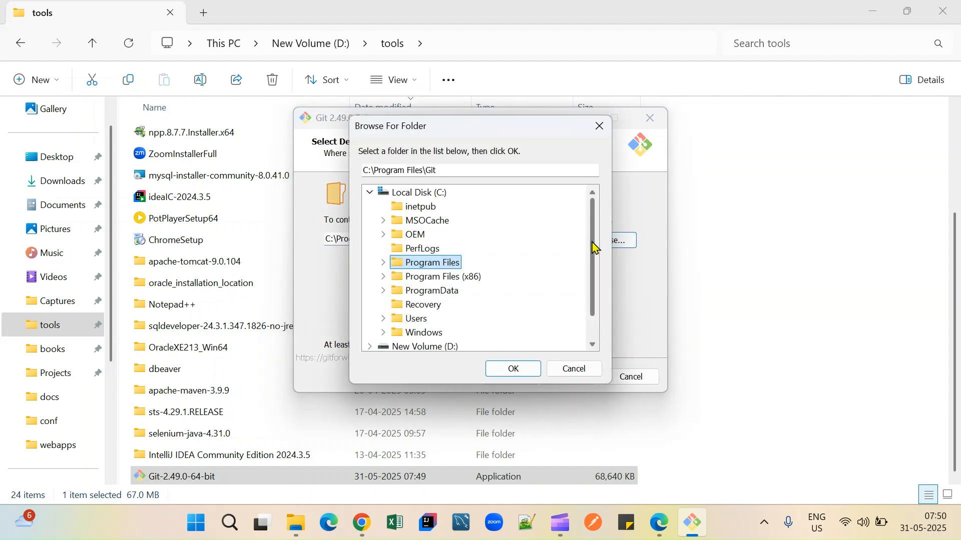
pyautogui.click(371, 193)
pyautogui.click(370, 207)
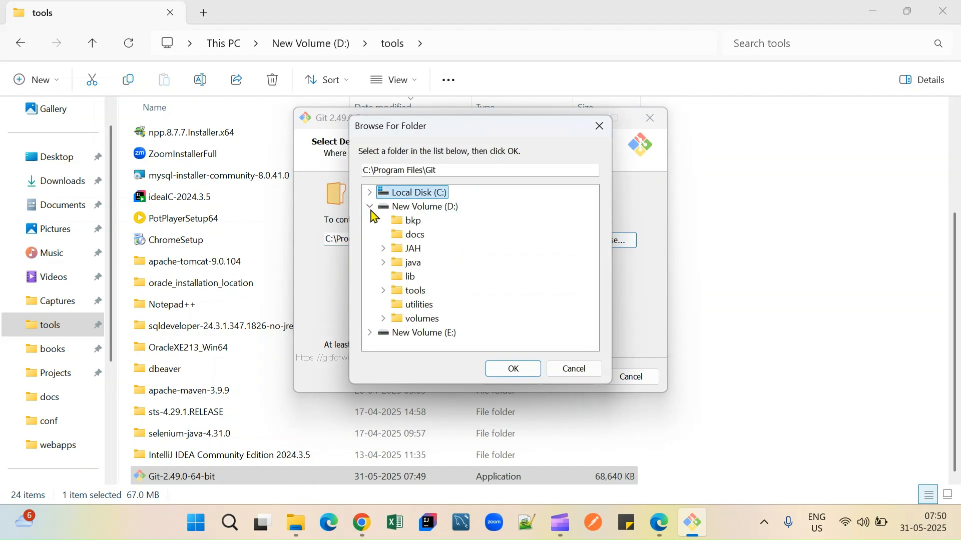
pyautogui.click(383, 291)
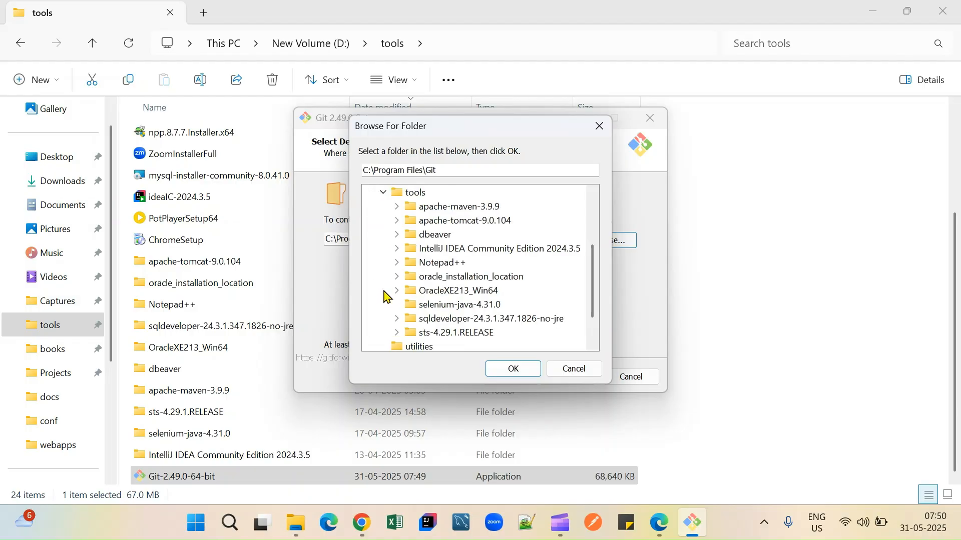
pyautogui.click(417, 195)
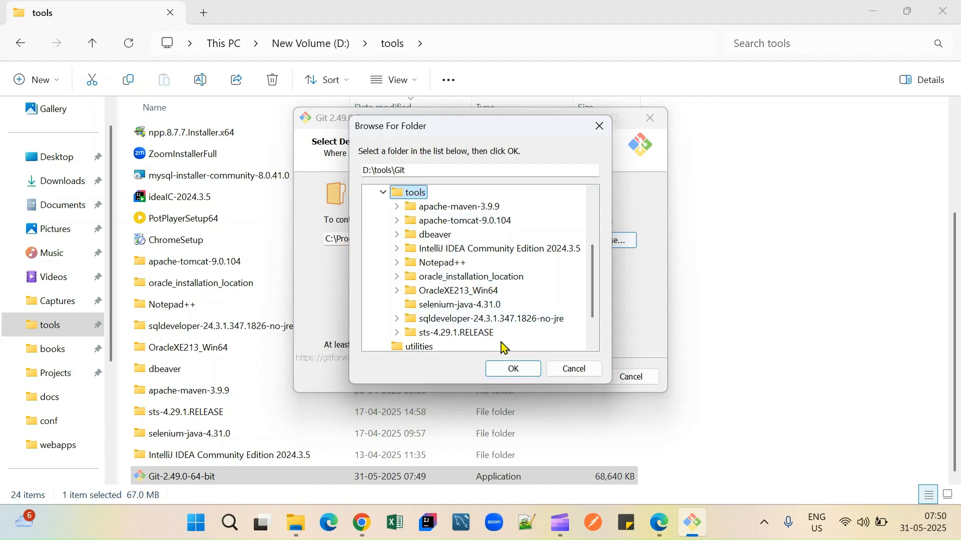
pyautogui.click(519, 370)
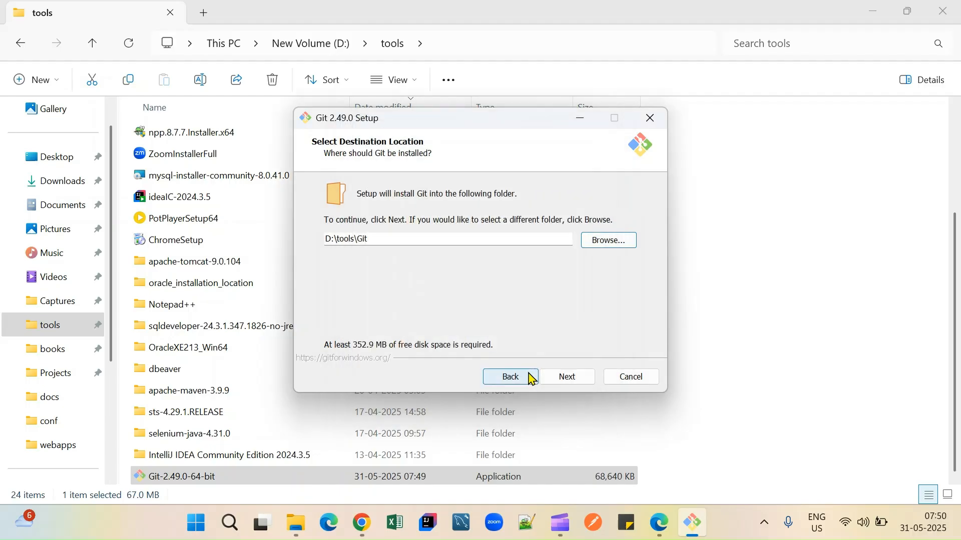
pyautogui.click(577, 379)
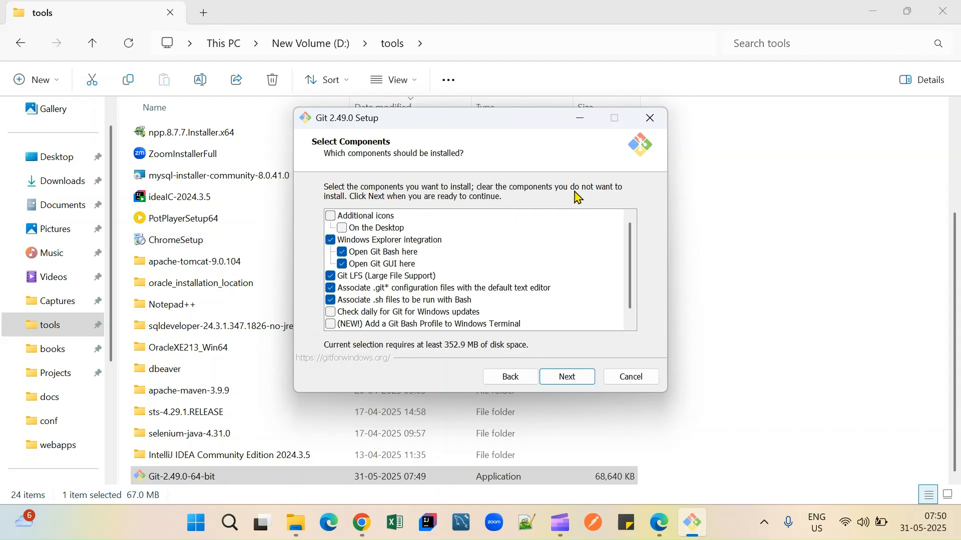
# Add the Additional icons component with its desktop icon, keep the other components, and accept Git as the Start Menu folder
pyautogui.click(331, 218)
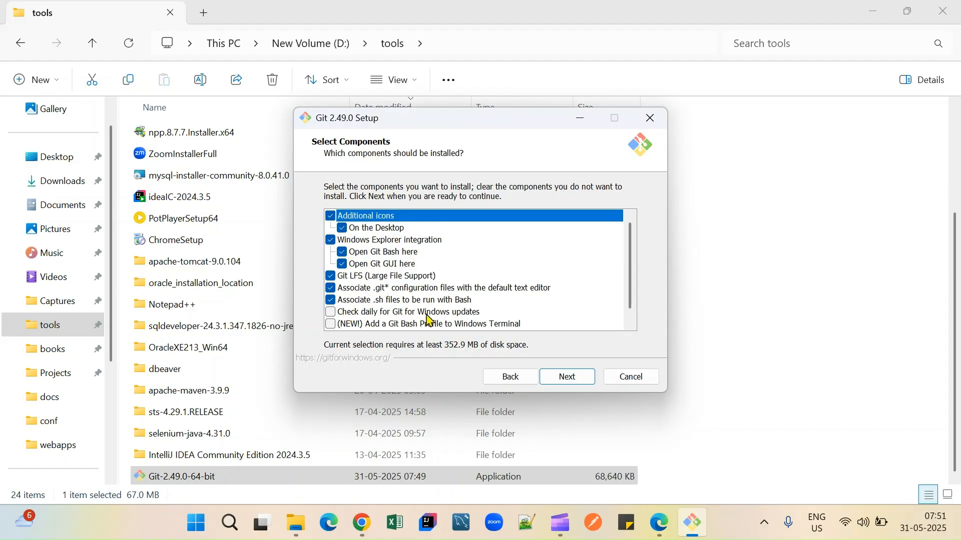
pyautogui.scroll(-1, 432, 320)
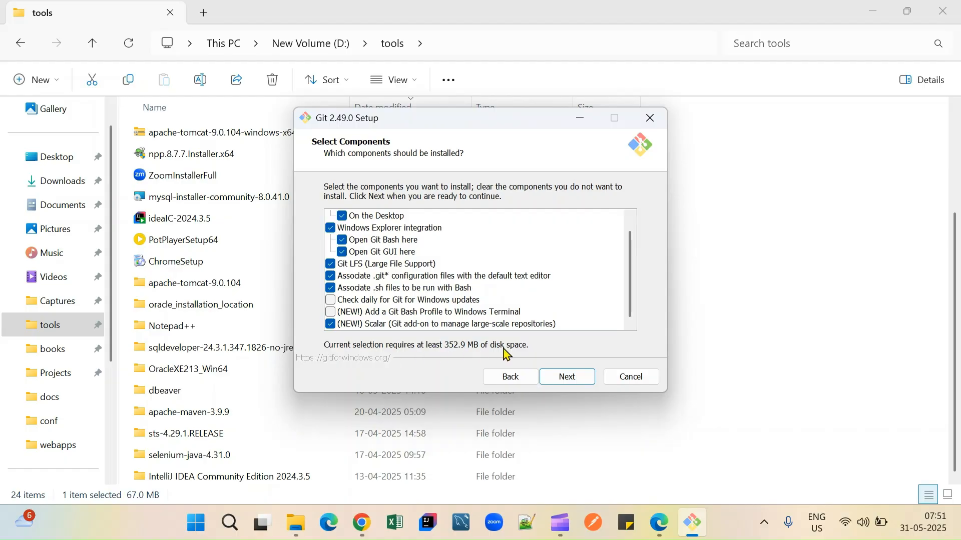
pyautogui.click(567, 379)
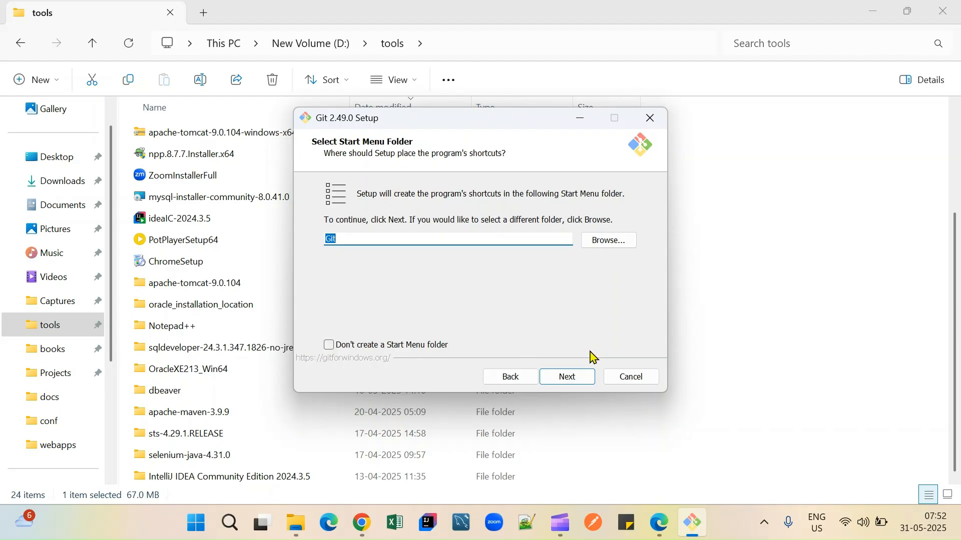
pyautogui.click(588, 380)
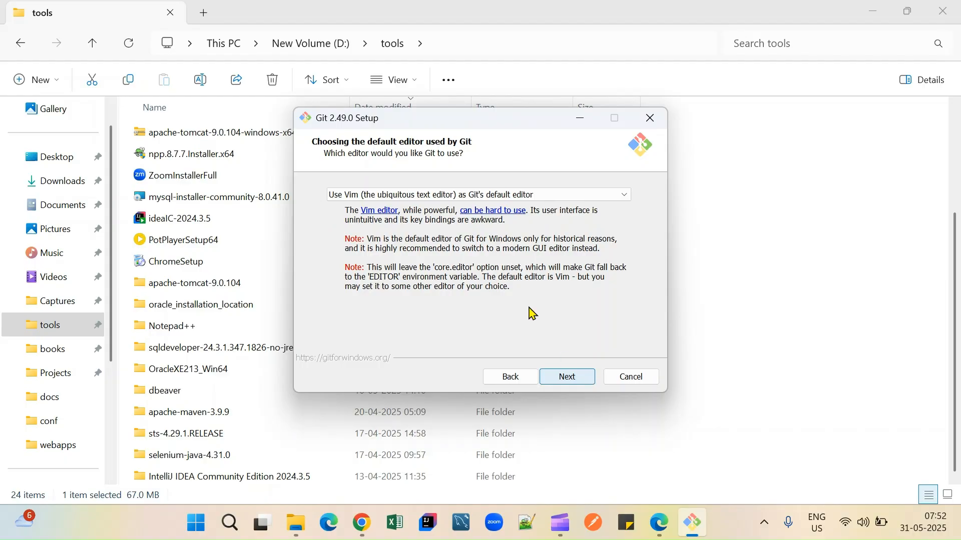
# Choose Notepad++ as Git's default editor and continue the setup
pyautogui.click(519, 195)
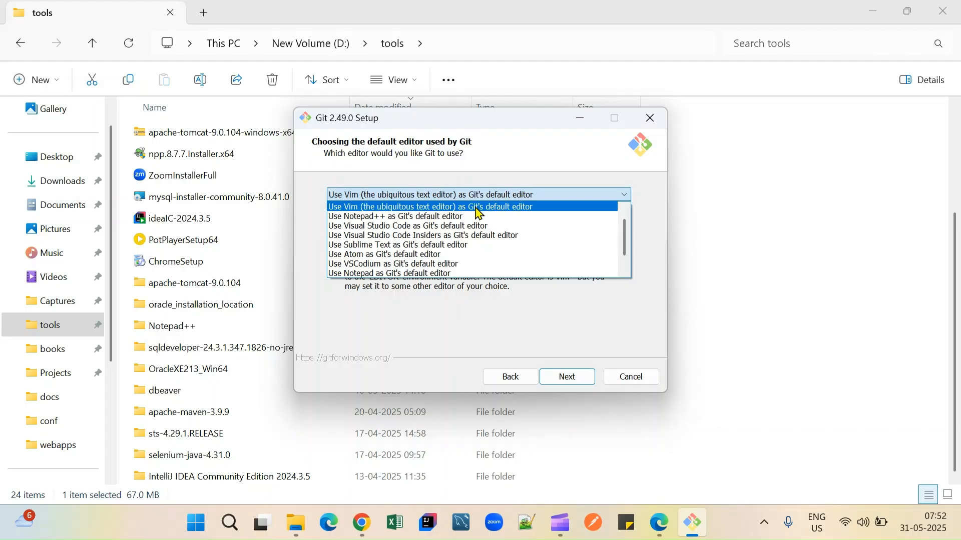
pyautogui.click(460, 217)
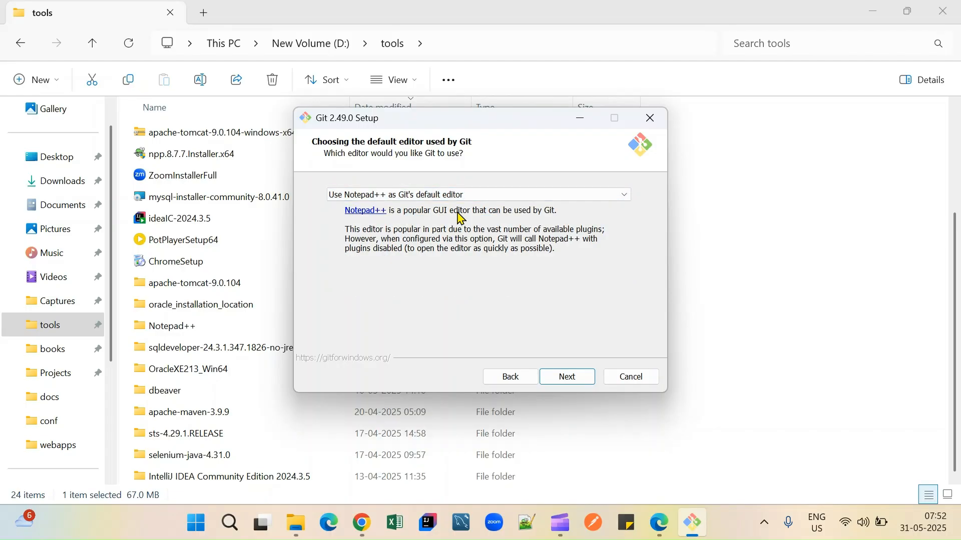
pyautogui.click(581, 380)
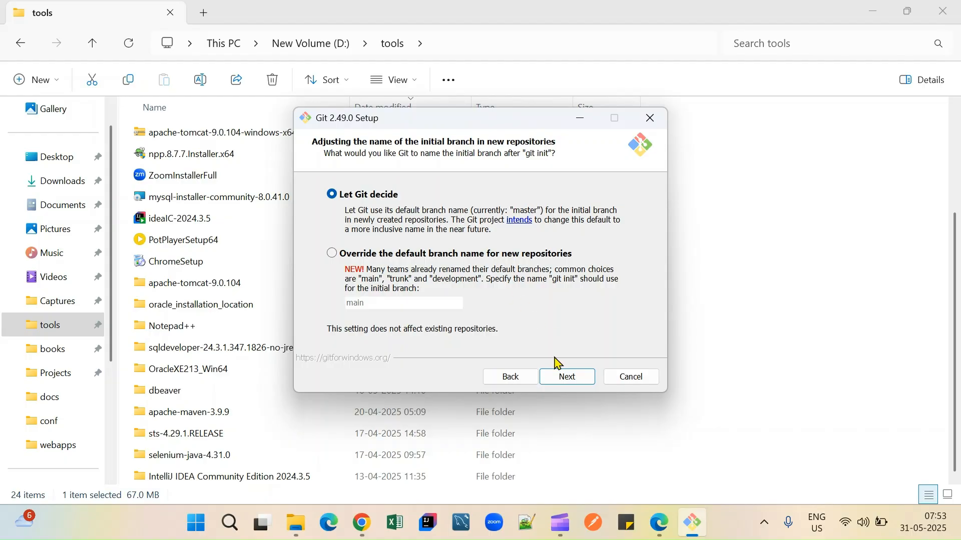
# Accept "Let Git decide" for branch naming, Git from the command line and 3rd-party software, bundled OpenSSL, and the native Windows Secure Channel library
pyautogui.click(567, 380)
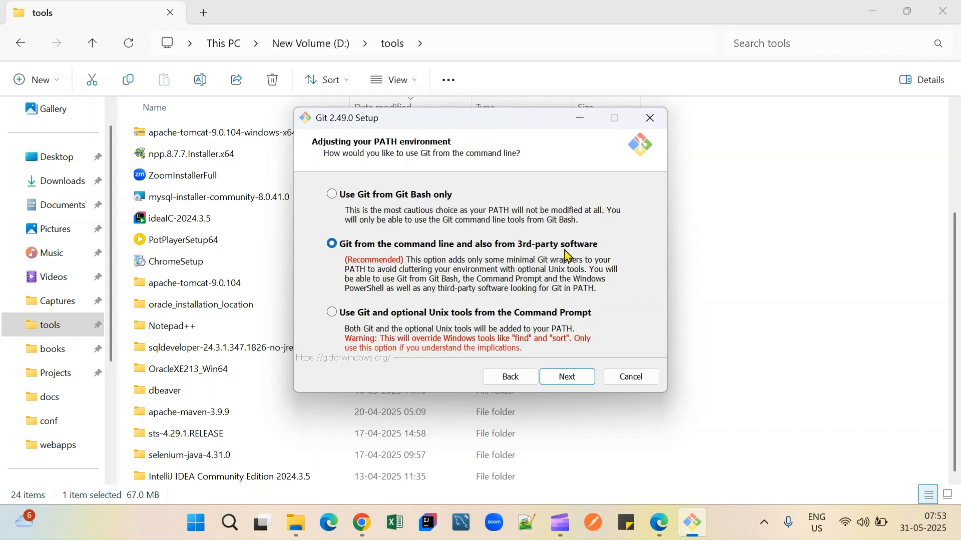
pyautogui.click(582, 383)
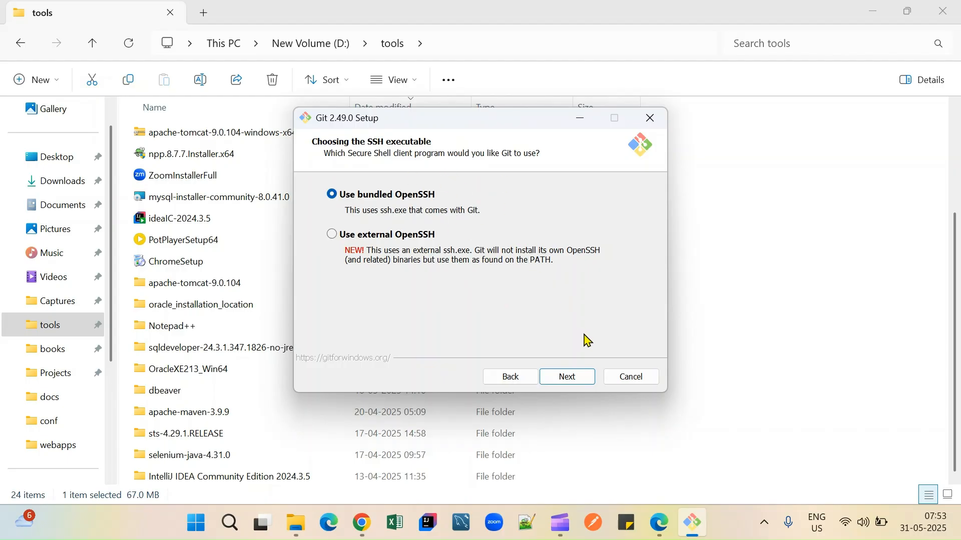
pyautogui.click(579, 381)
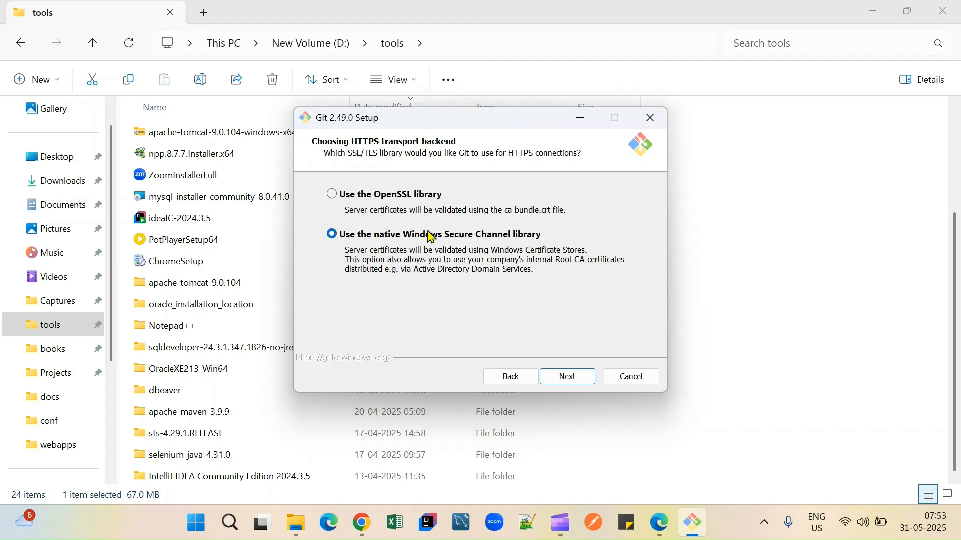
pyautogui.click(567, 380)
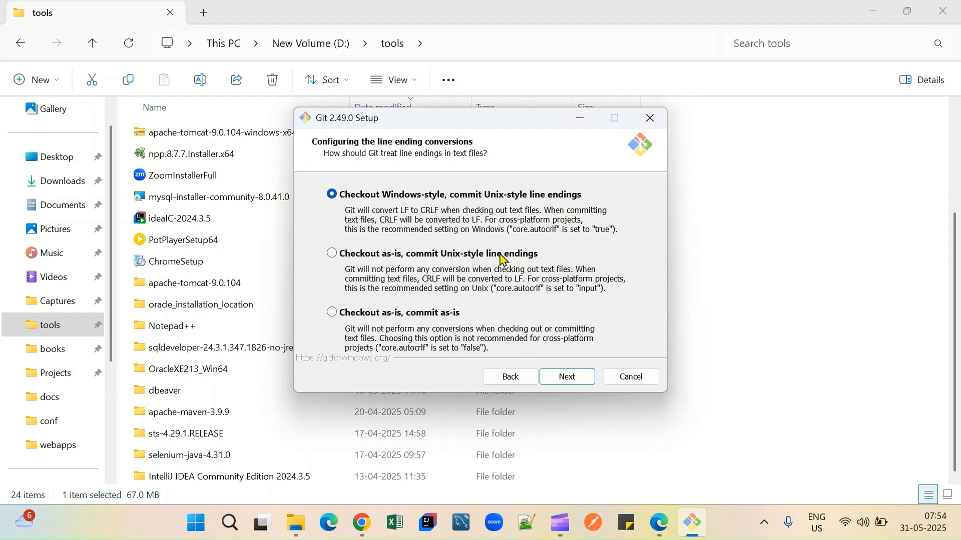
# Accept Windows-style checkout with Unix-style commit line endings, the MinTTY terminal, fast-forward or merge for git pull, and Git Credential Manager
pyautogui.click(562, 377)
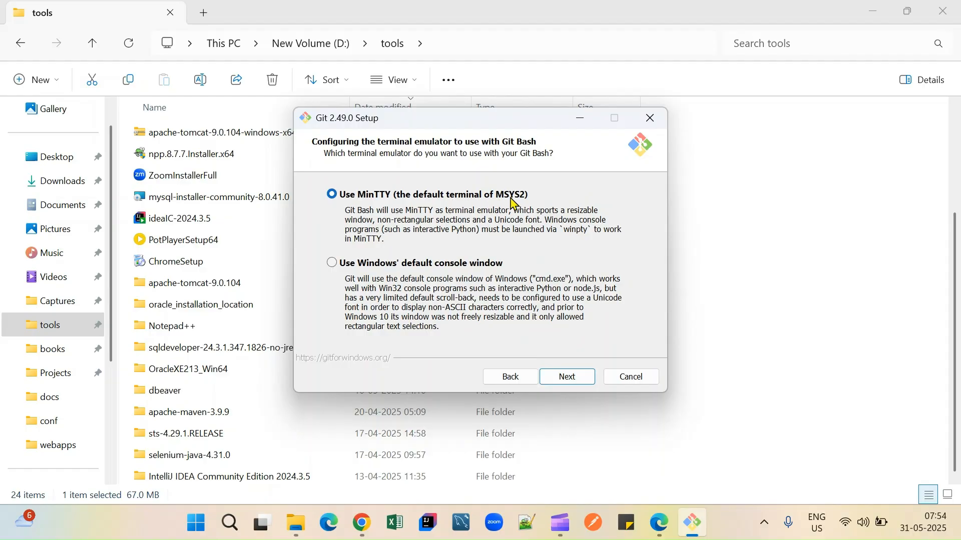
pyautogui.click(569, 379)
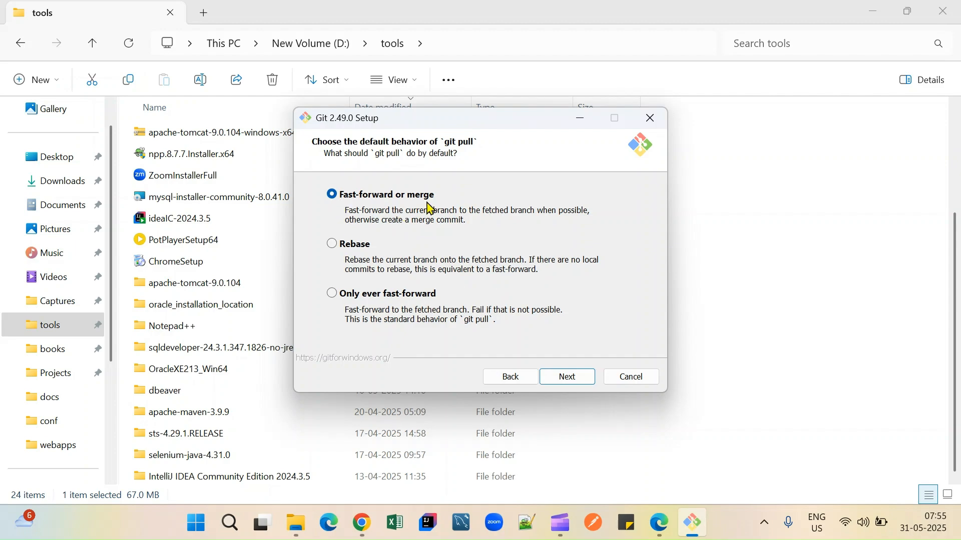
pyautogui.click(568, 380)
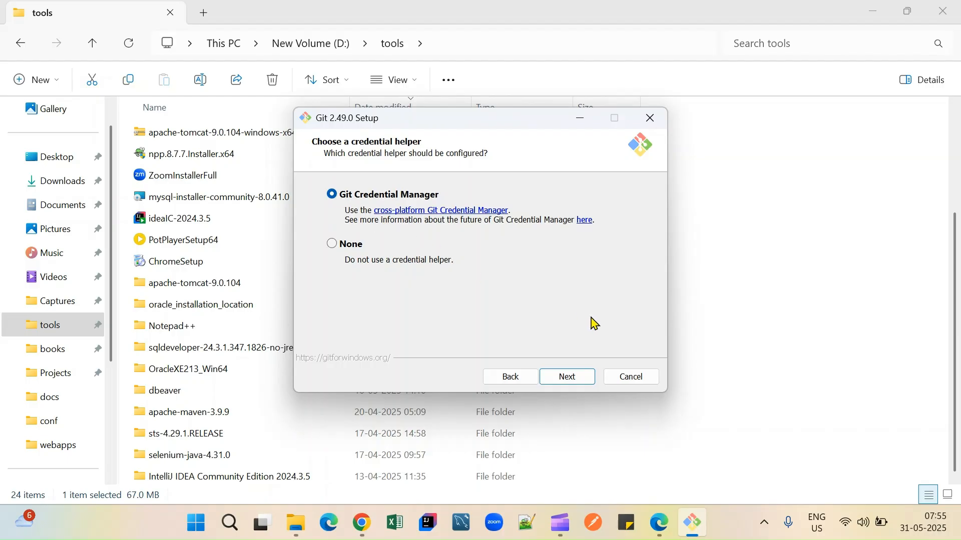
pyautogui.click(578, 378)
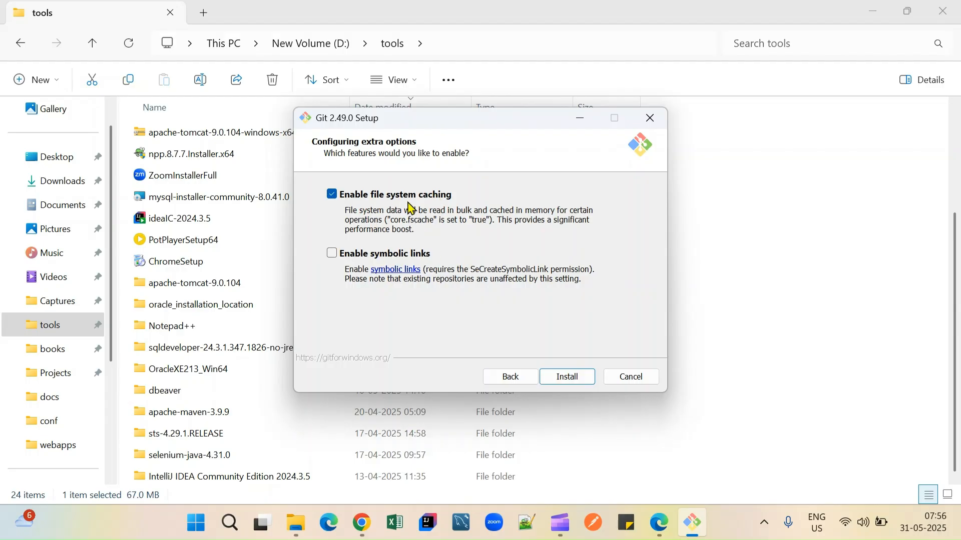
# Install Git with file system caching enabled and symbolic links disabled, and finish the setup without viewing the release notes
pyautogui.click(576, 383)
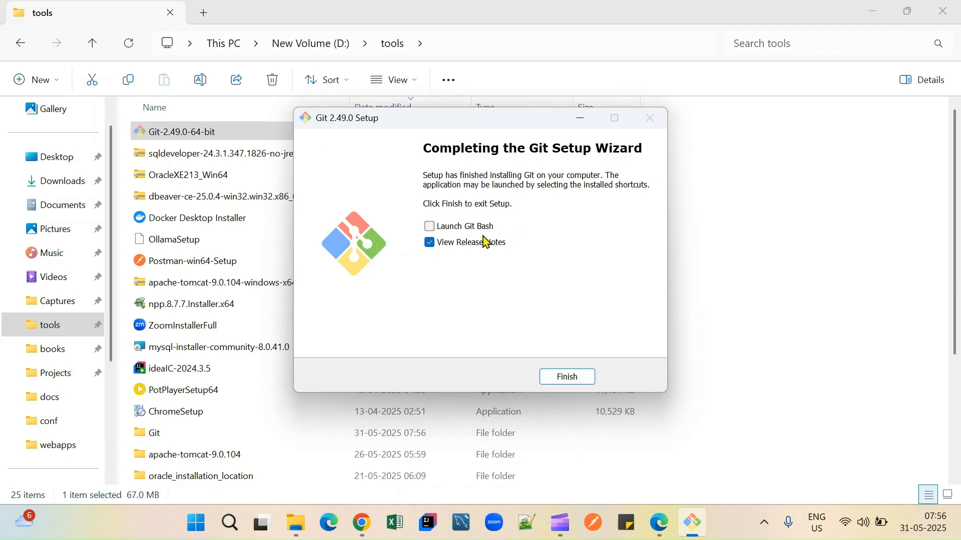
pyautogui.click(429, 244)
pyautogui.click(568, 378)
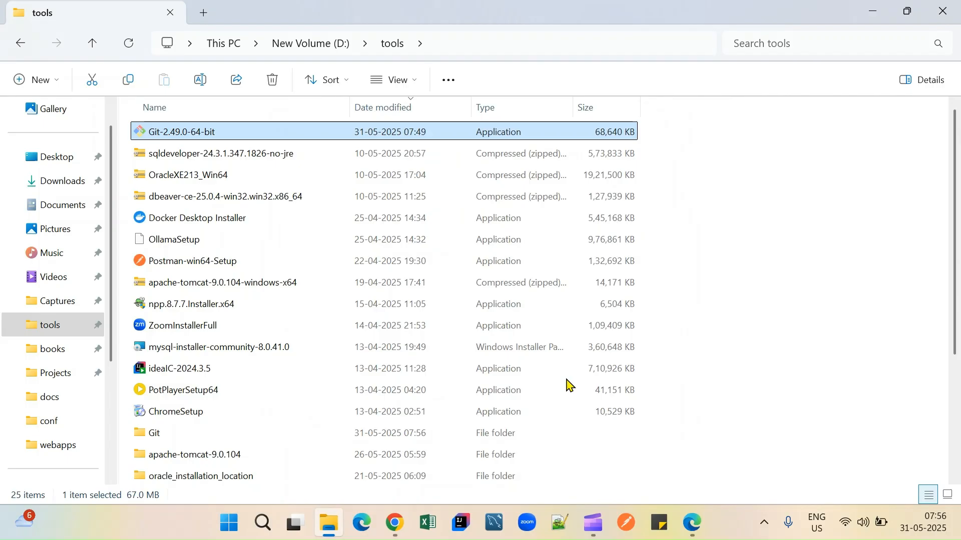
# Open a Windows Command Prompt (cmd) and check the installed Git version with git --version
pyautogui.press('super+r')
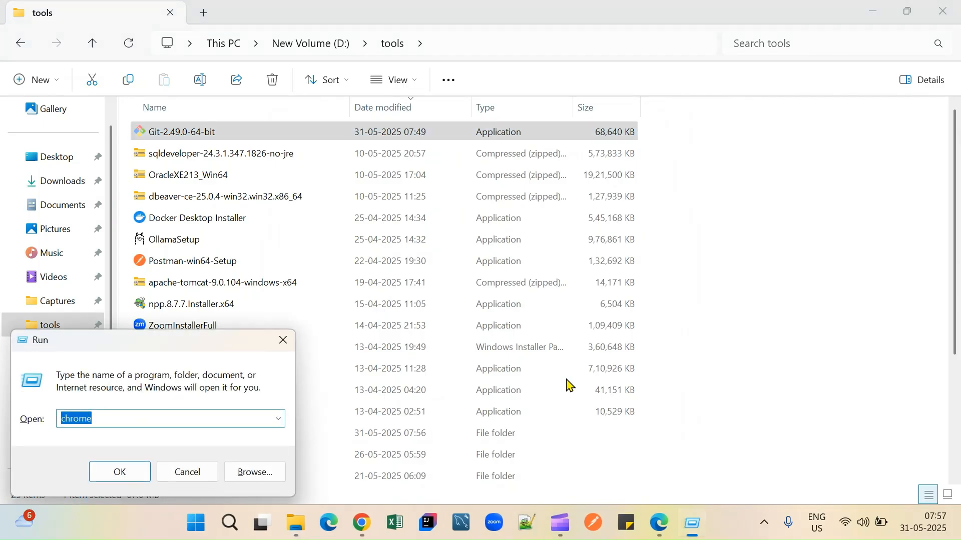
pyautogui.write('cmd')
pyautogui.press('Return')
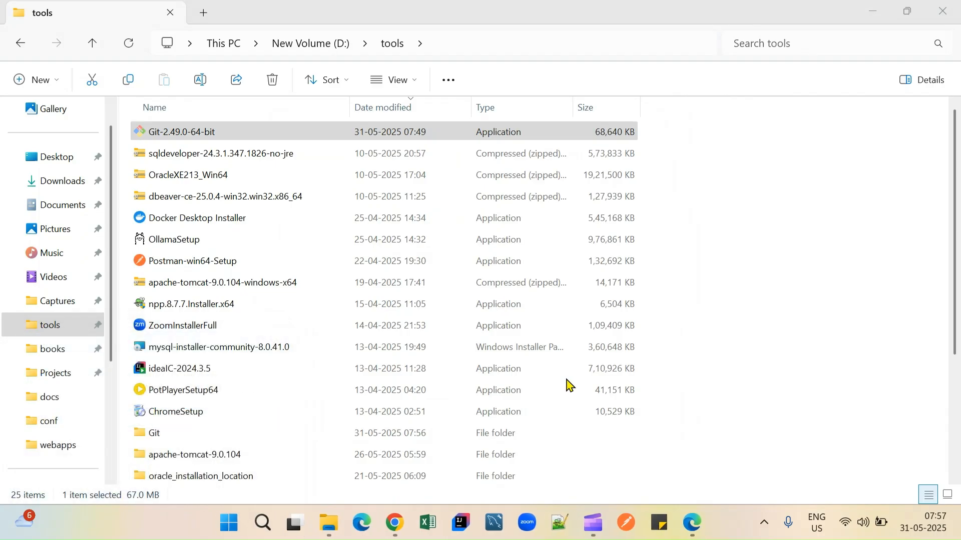
pyautogui.write('git -')
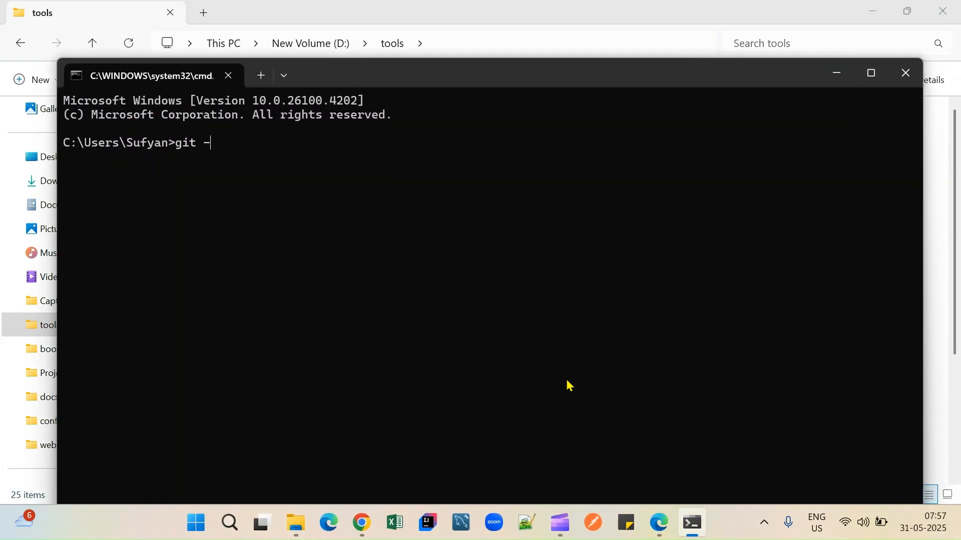
pyautogui.write('-version')
pyautogui.press('Return')
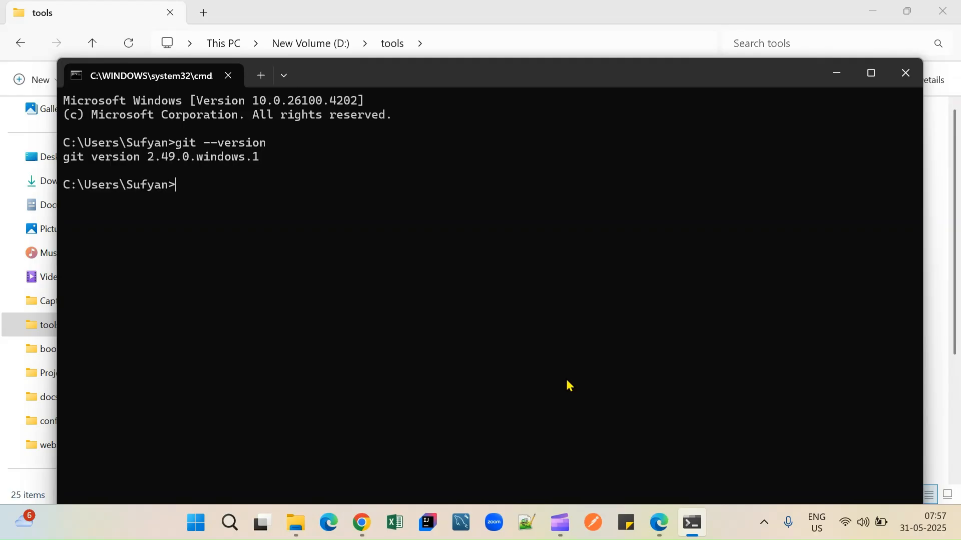